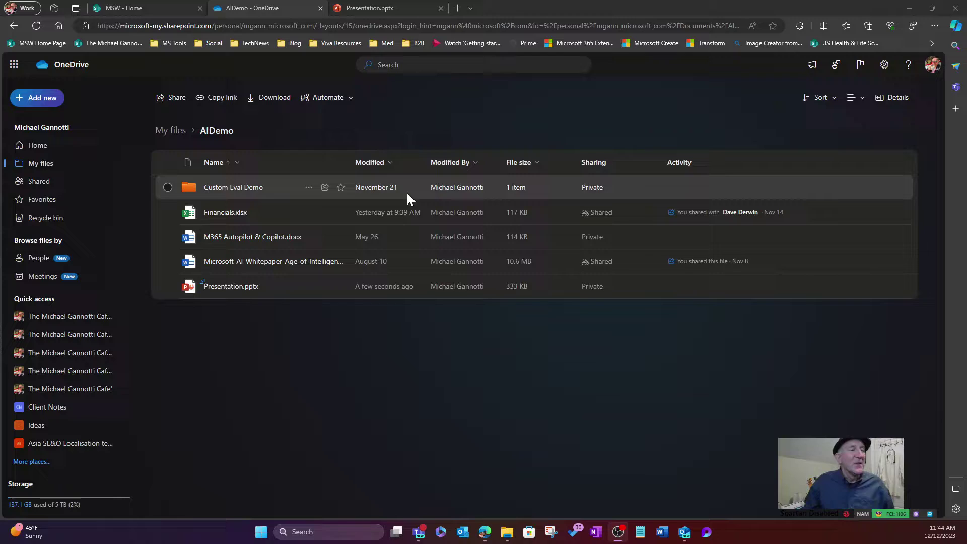
# Switch to Presentation.pptx and show the Insert tab's Pictures options
pyautogui.click(34, 100)
pyautogui.click(34, 99)
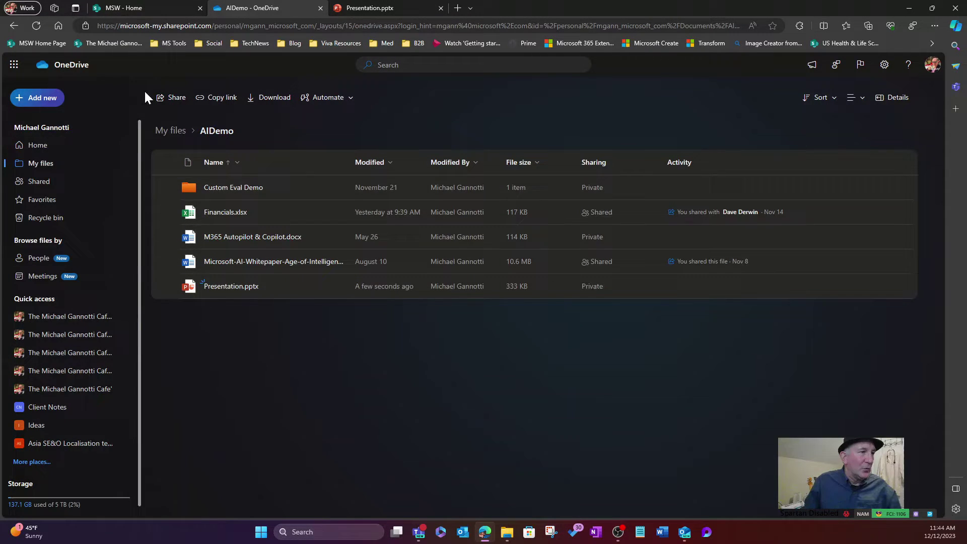
pyautogui.click(387, 10)
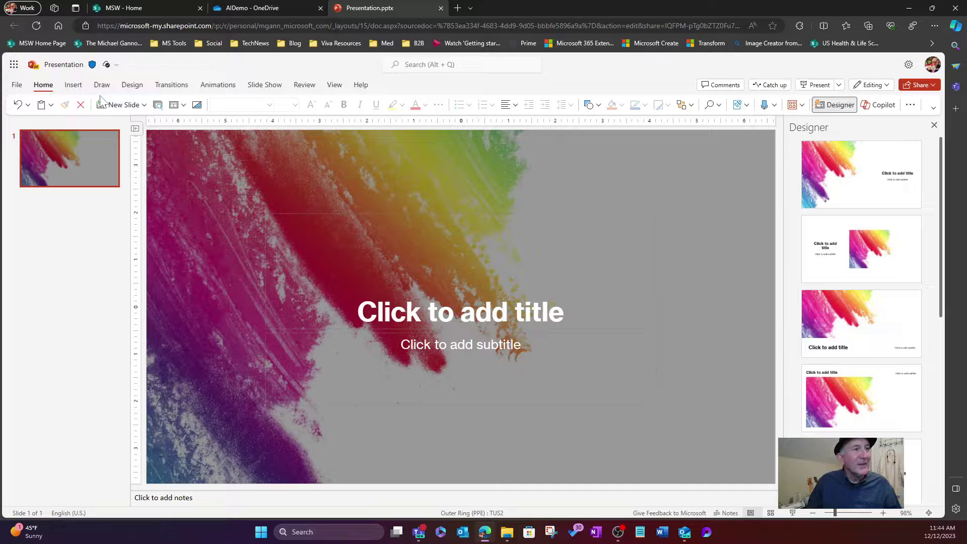
pyautogui.click(76, 88)
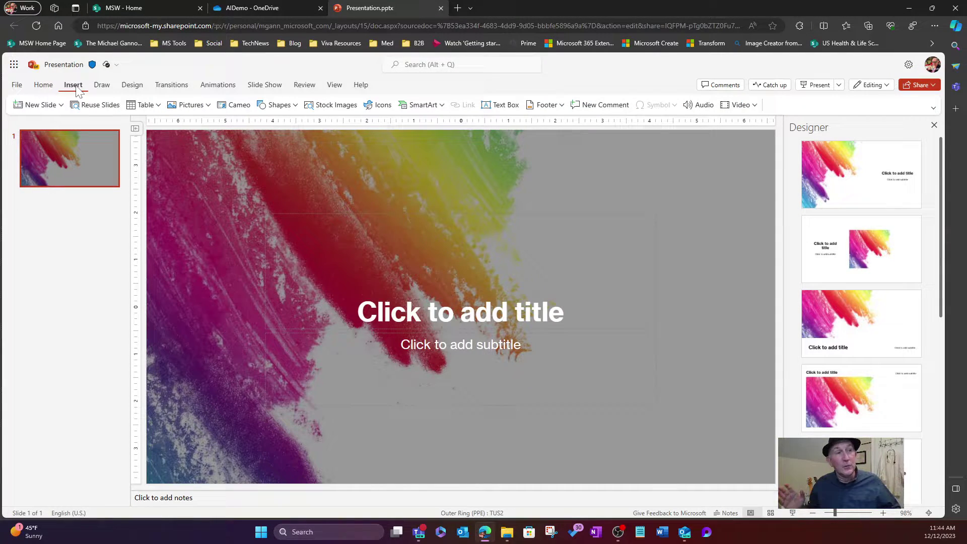
pyautogui.click(199, 112)
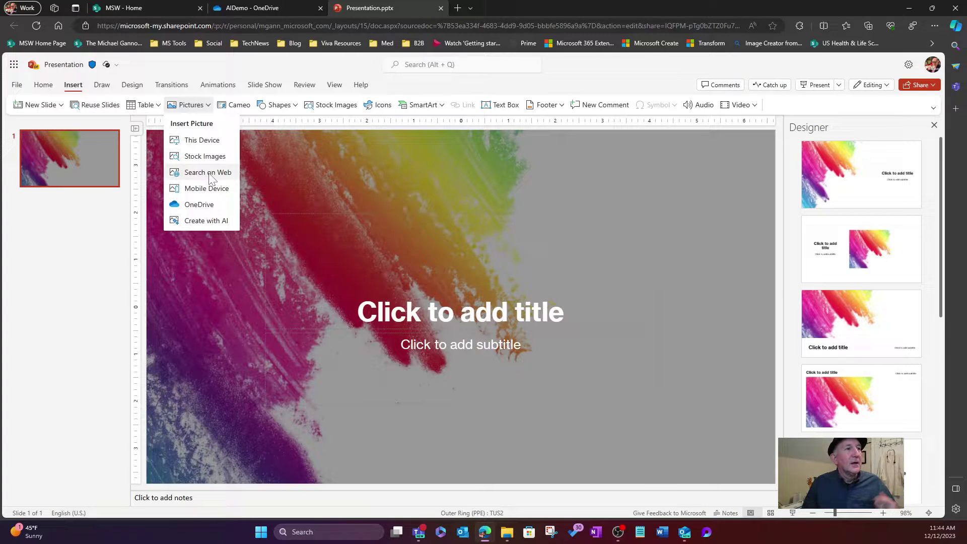
# In Create with AI, enter 'Female company executive in a blue pinstripe suit wearing sunglasses.'
pyautogui.click(207, 222)
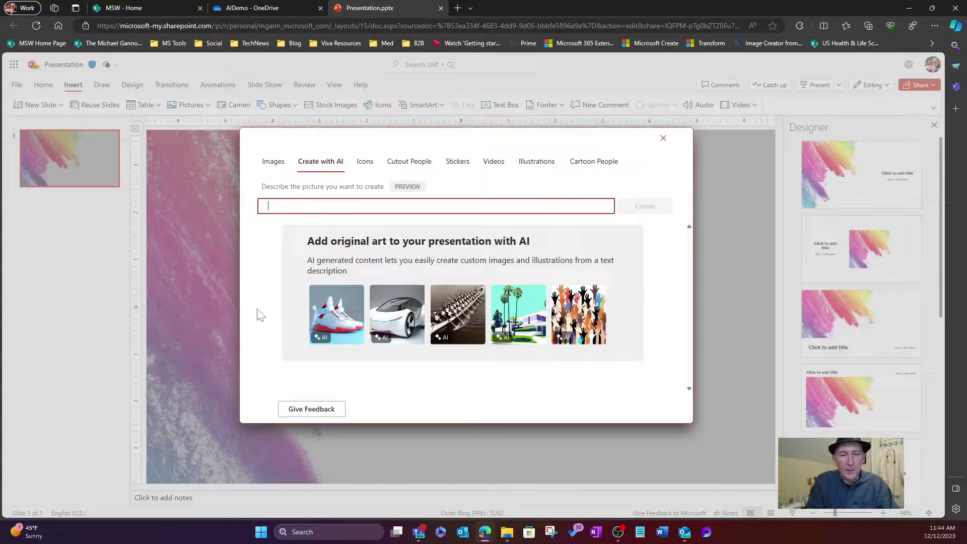
pyautogui.write('F')
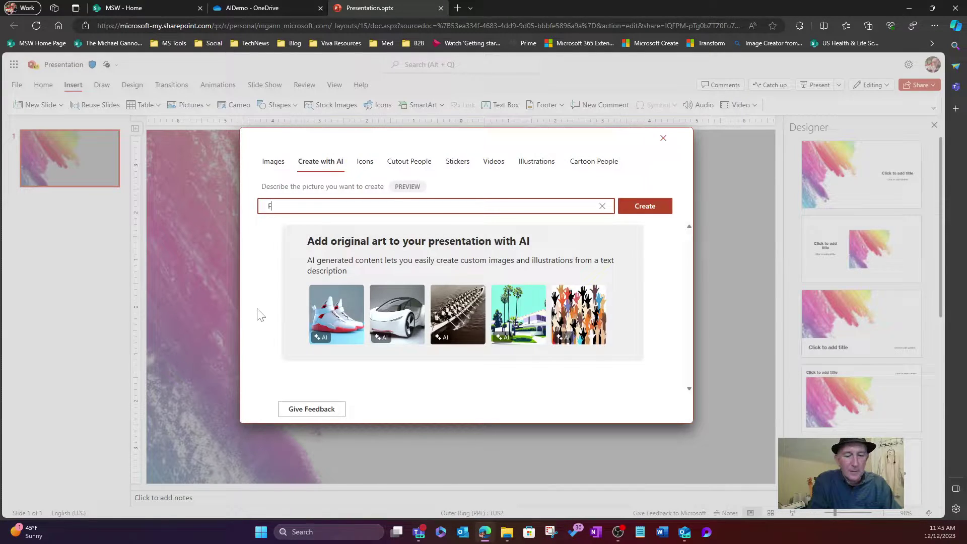
pyautogui.write('emale ')
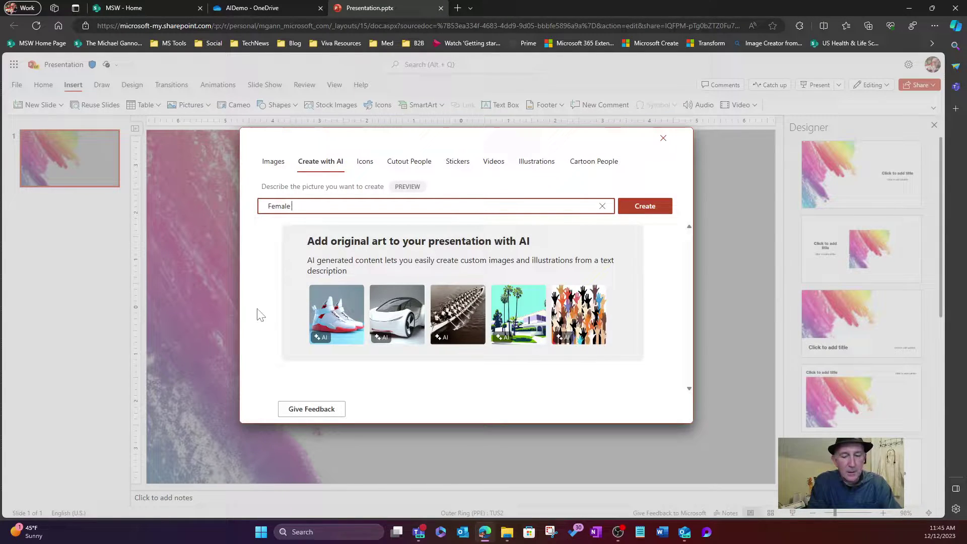
pyautogui.write('company ')
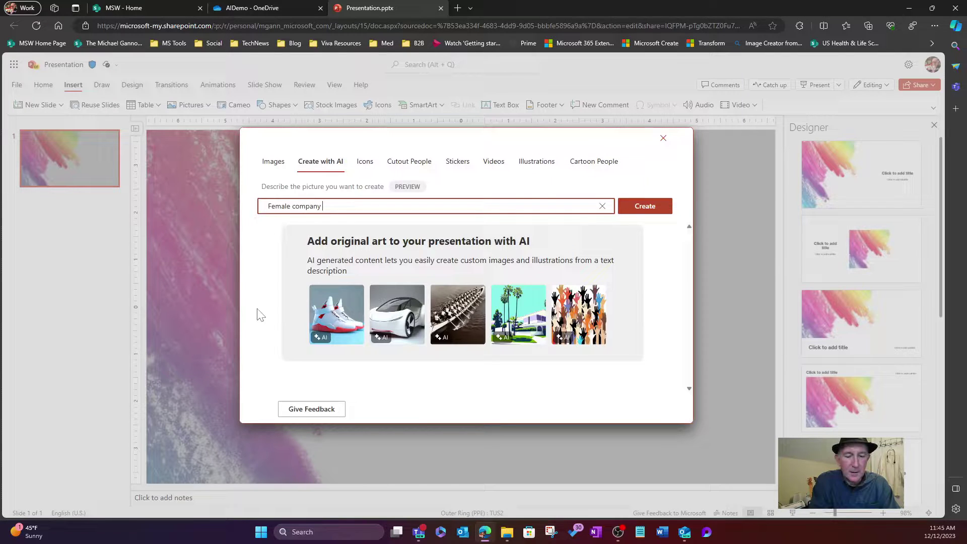
pyautogui.write('execut')
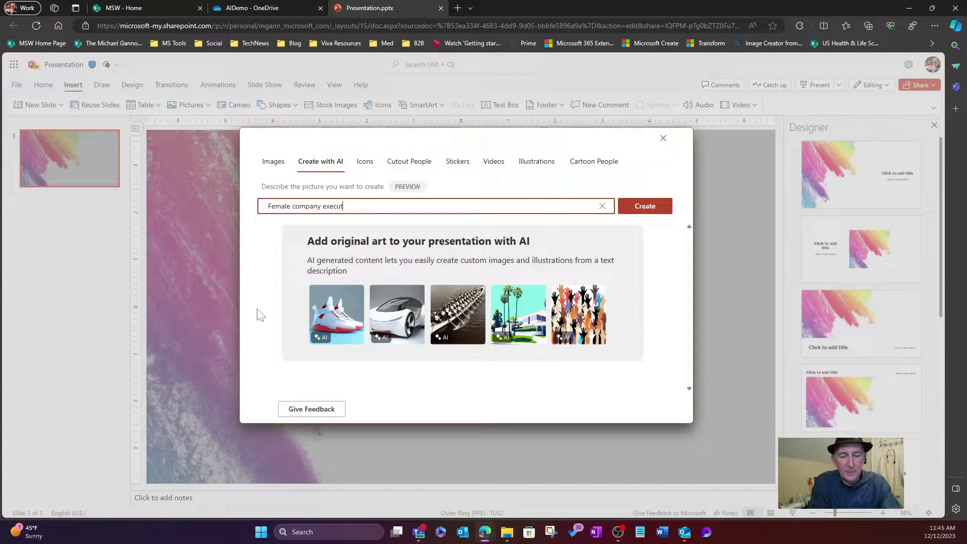
pyautogui.write('ive in a suit')
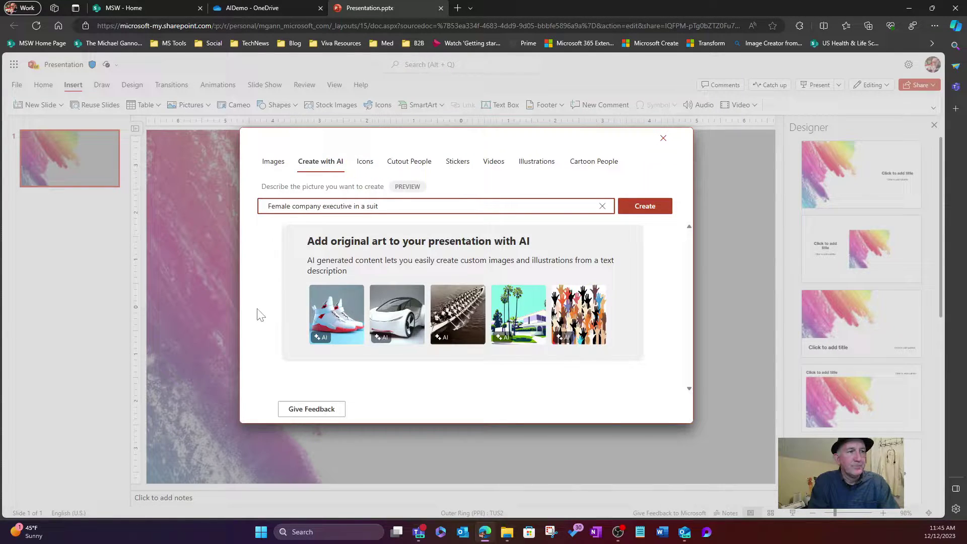
pyautogui.write(' wea')
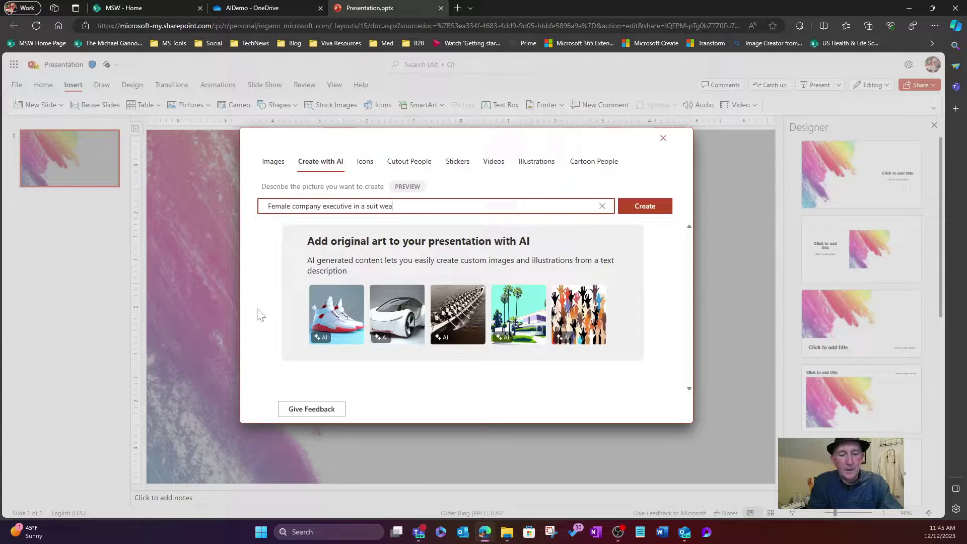
pyautogui.write('ring sun')
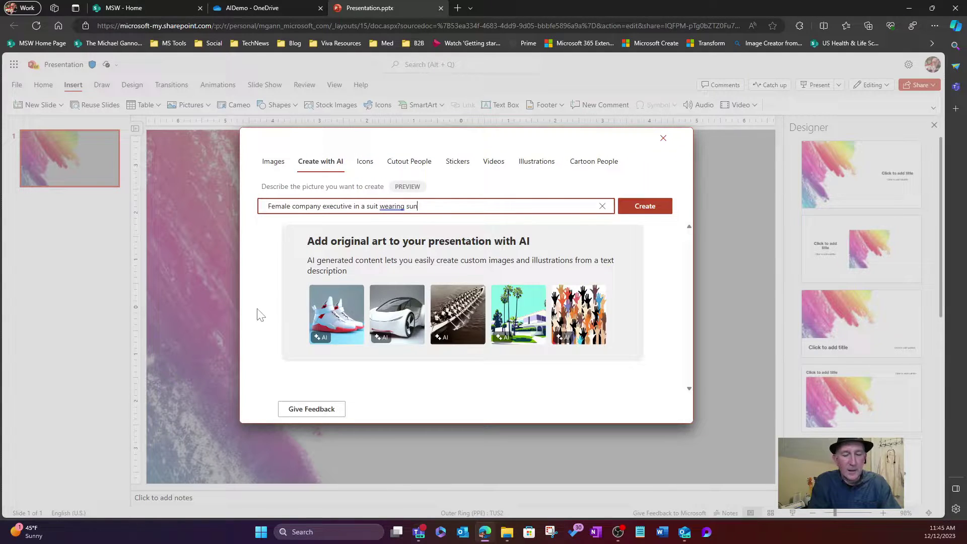
pyautogui.write('glasses')
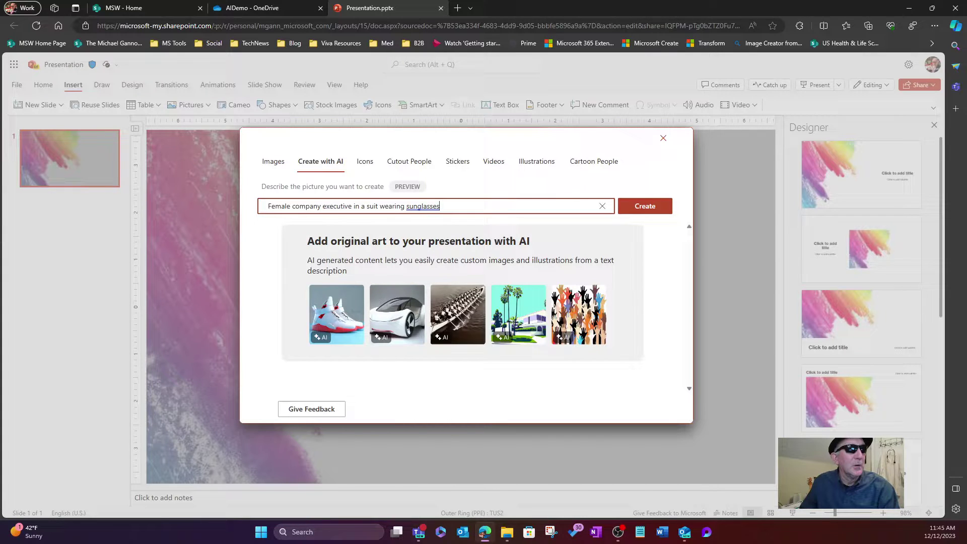
pyautogui.write('blue ')
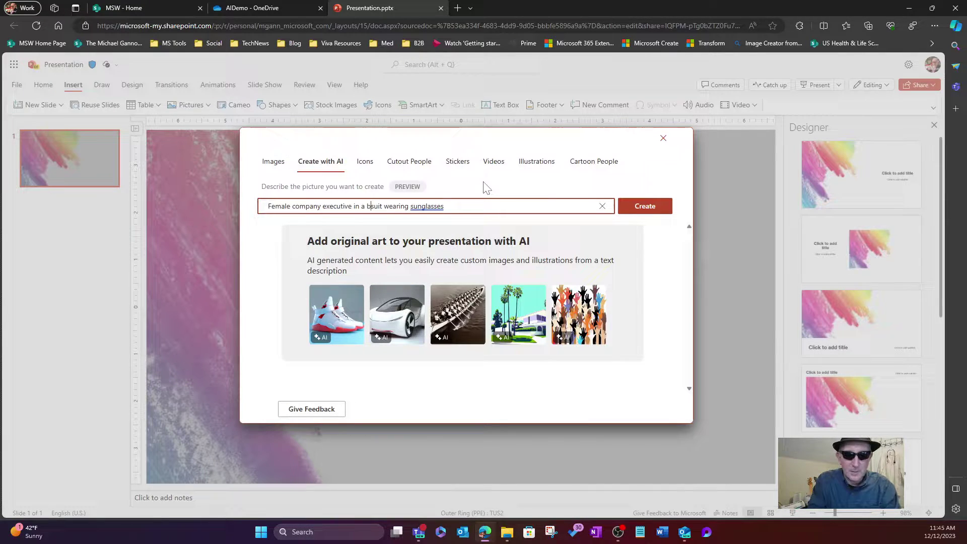
pyautogui.write('pinstr')
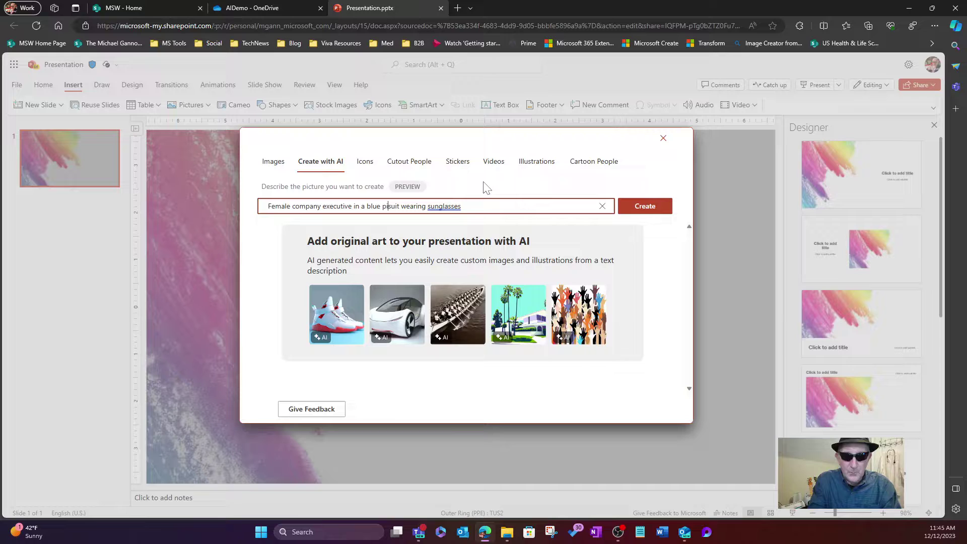
pyautogui.write('ipe')
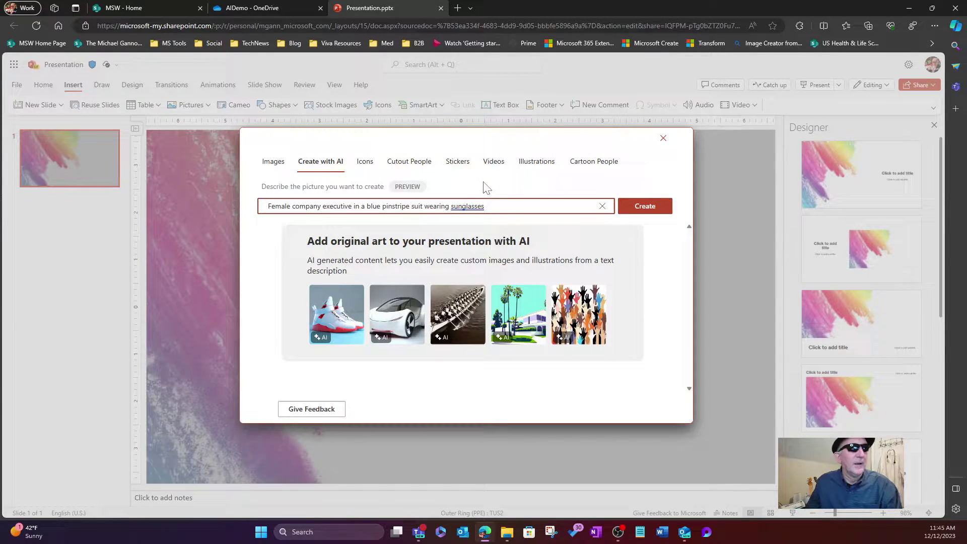
pyautogui.click(484, 206)
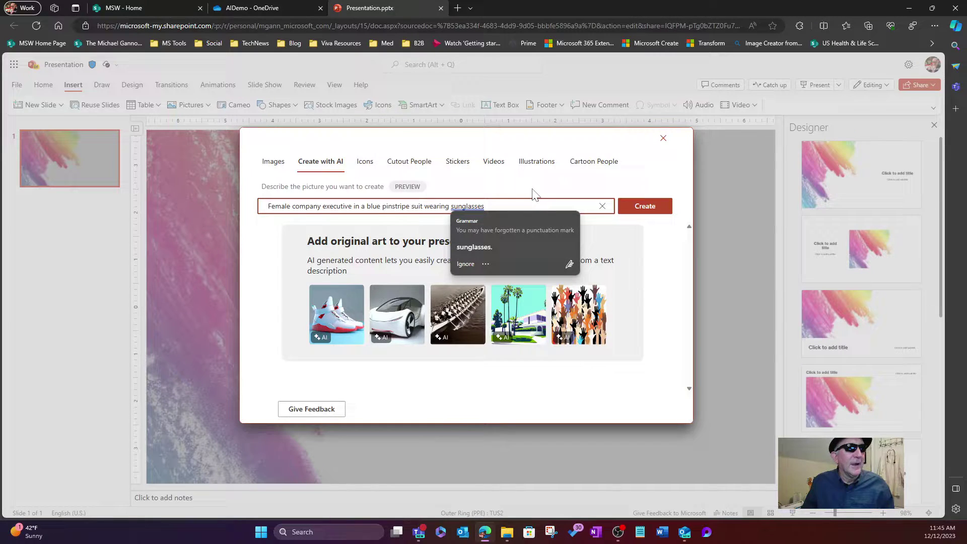
pyautogui.click(483, 251)
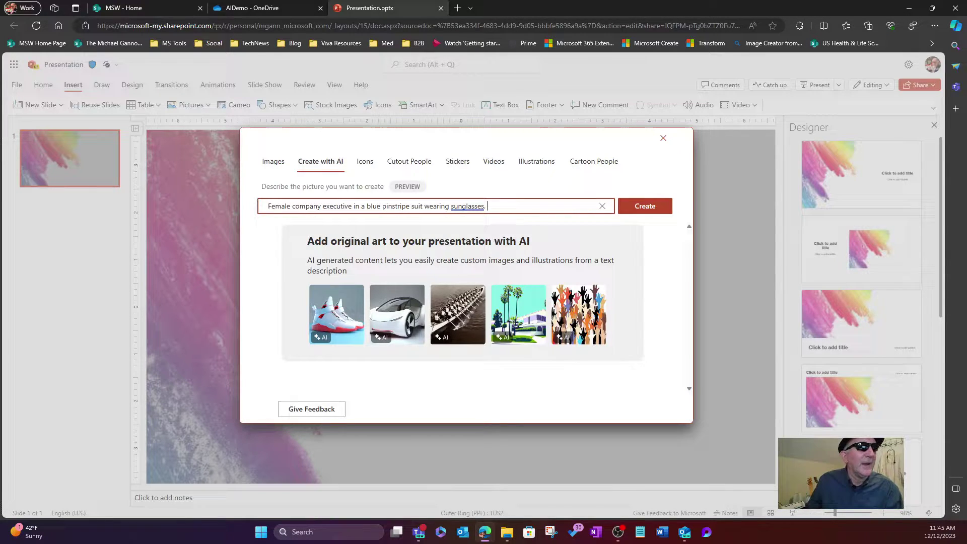
# Replace the final period with 'carrying a laptop computer while rising on a dolphin'
pyautogui.press('BackSpace')
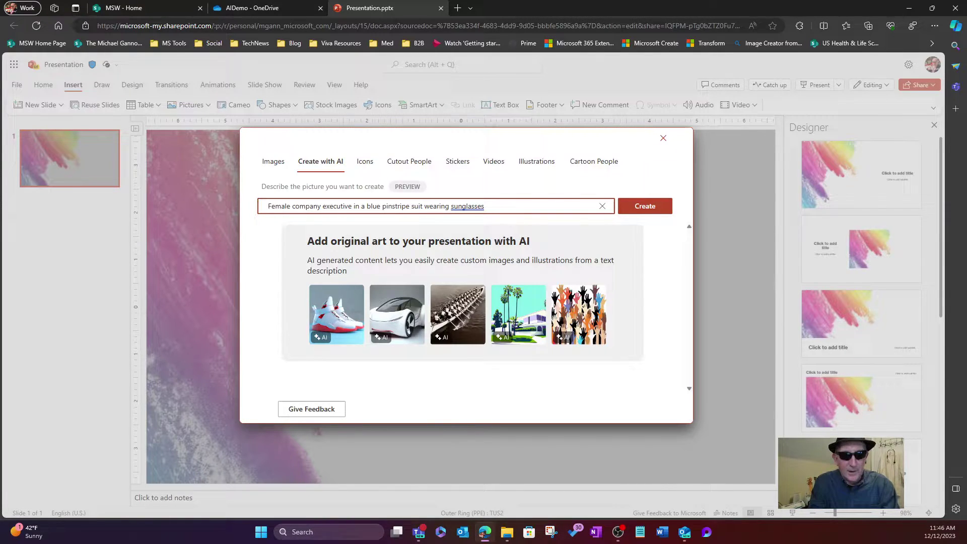
pyautogui.write('carry')
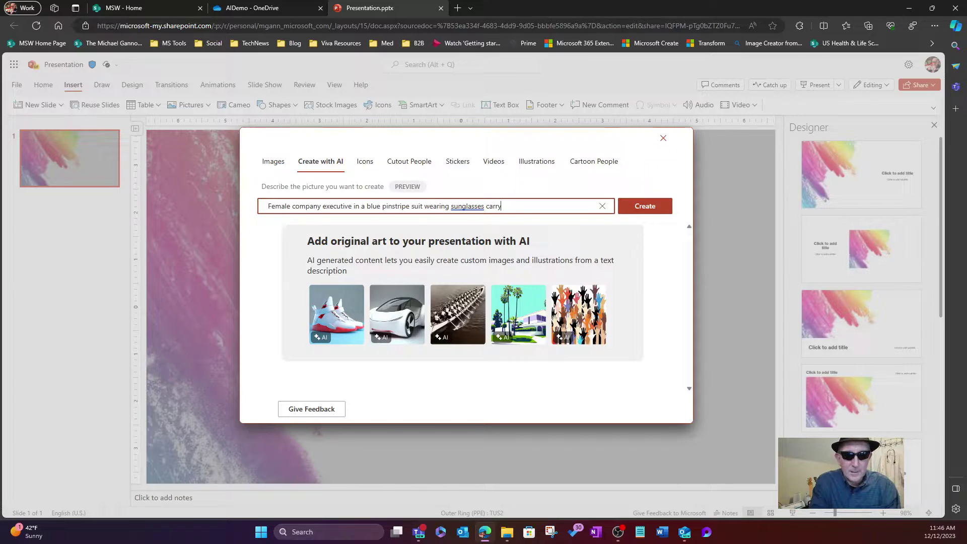
pyautogui.write('ing a')
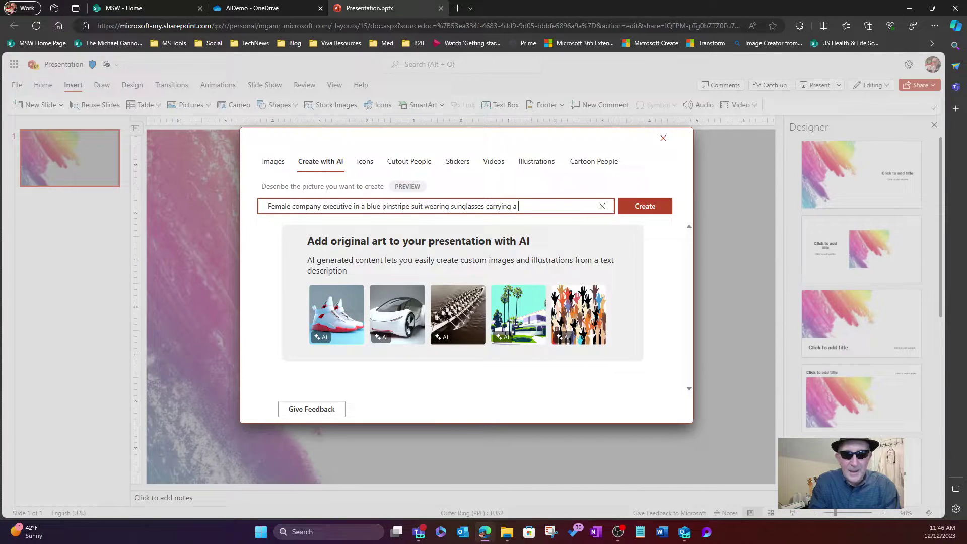
pyautogui.write('lapt')
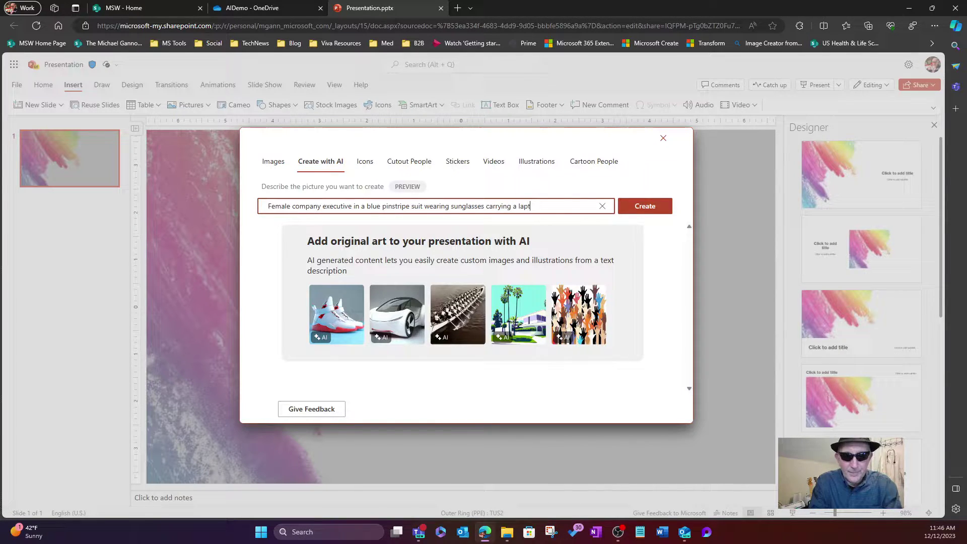
pyautogui.write('op compu')
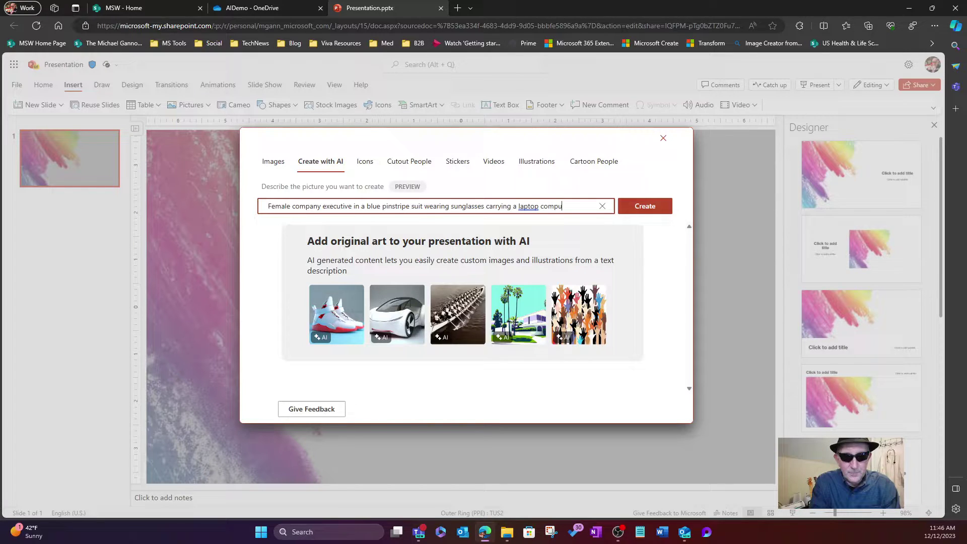
pyautogui.write('ter')
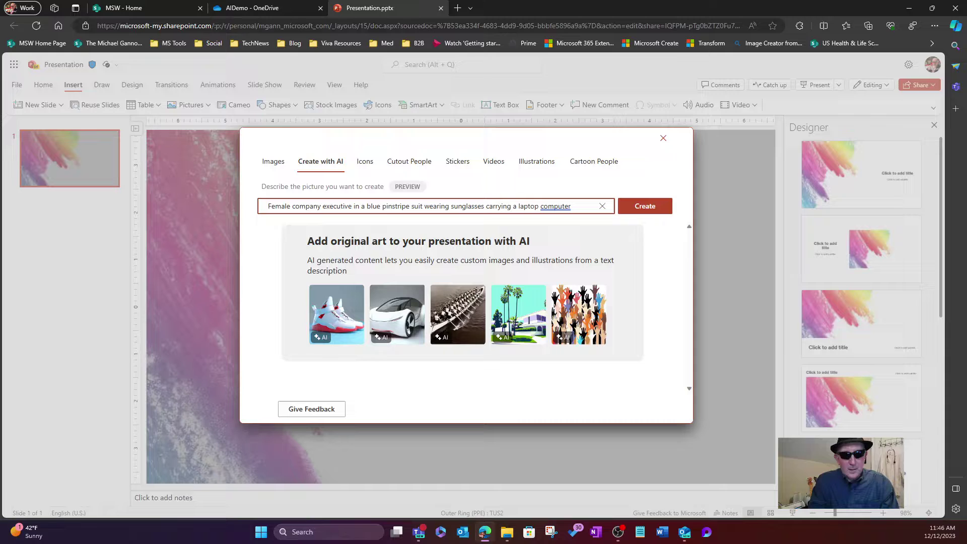
pyautogui.write(' whil')
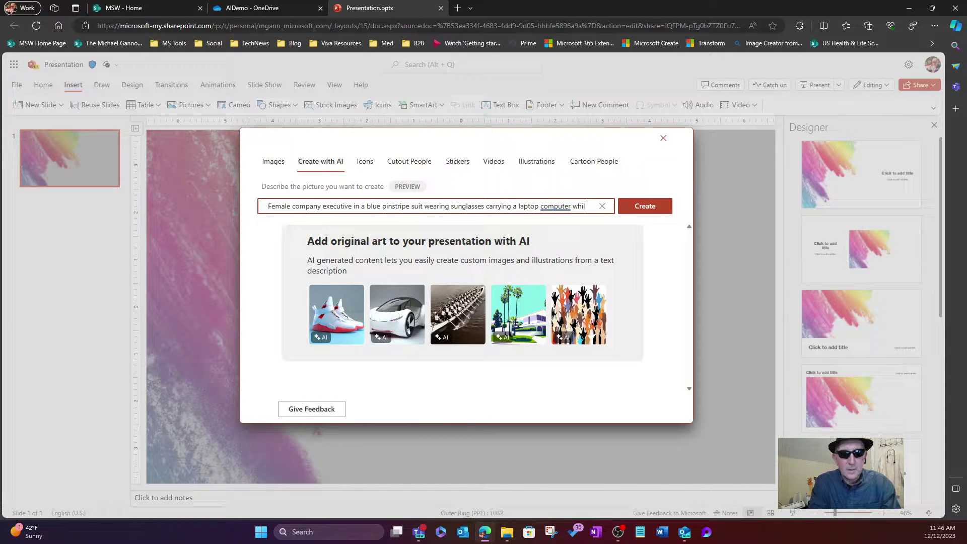
pyautogui.write('e rising on a')
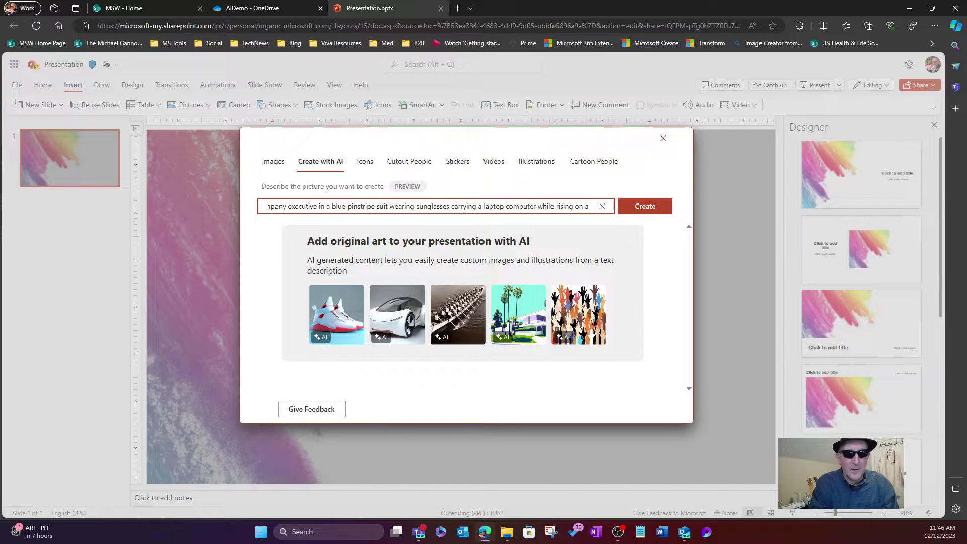
pyautogui.write('dolphin')
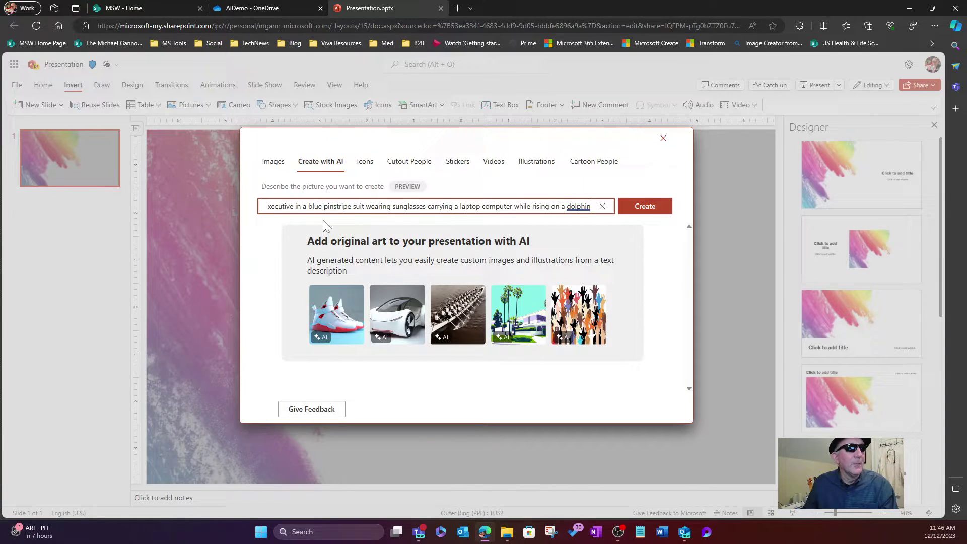
# Add 'a photorealistic' at the start of the prompt, before 'Female'
pyautogui.moveTo(317, 206); pyautogui.dragTo(255, 210)
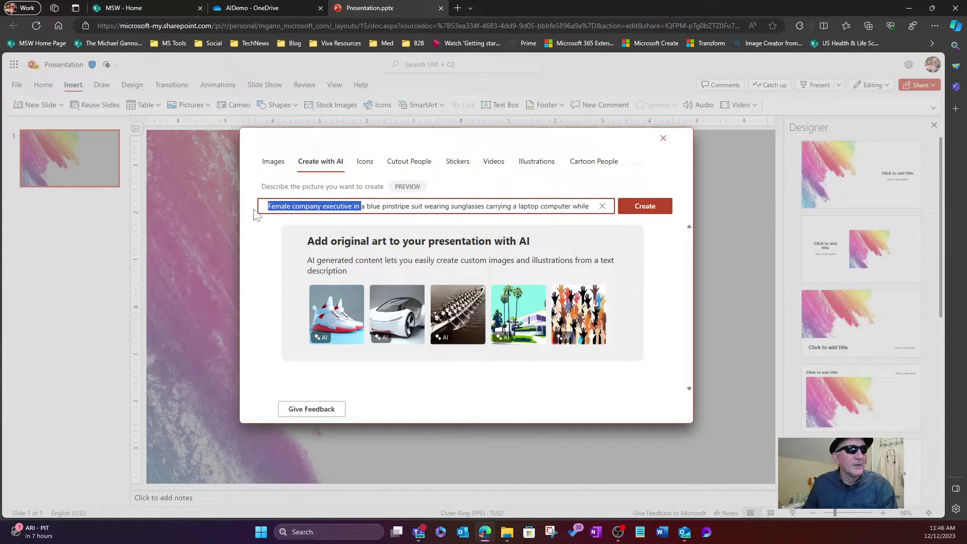
pyautogui.click(268, 210)
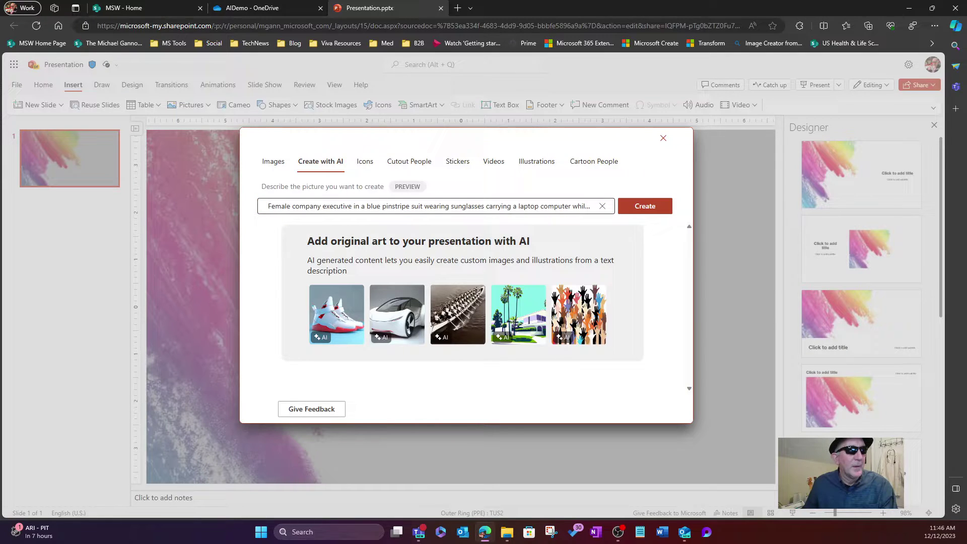
pyautogui.click(268, 208)
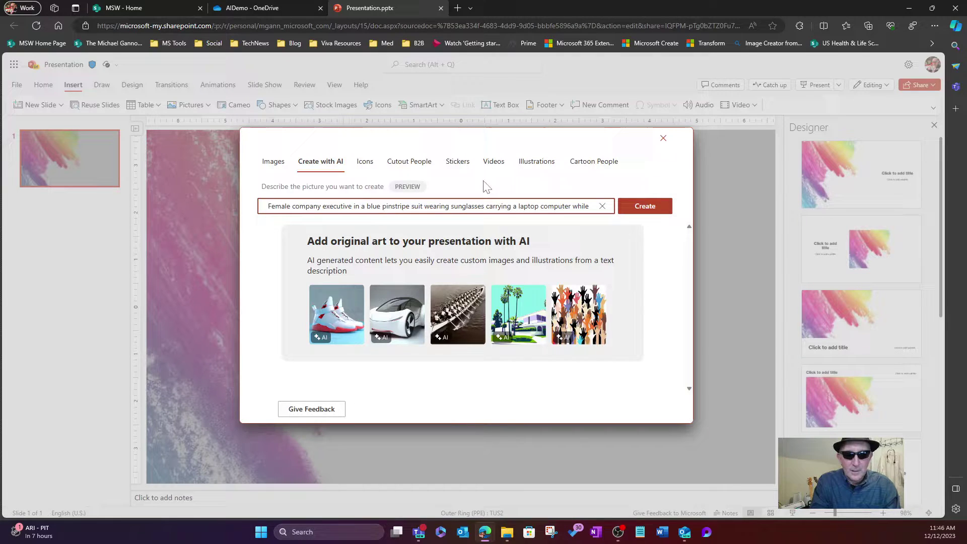
pyautogui.write('a ')
pyautogui.write('photo')
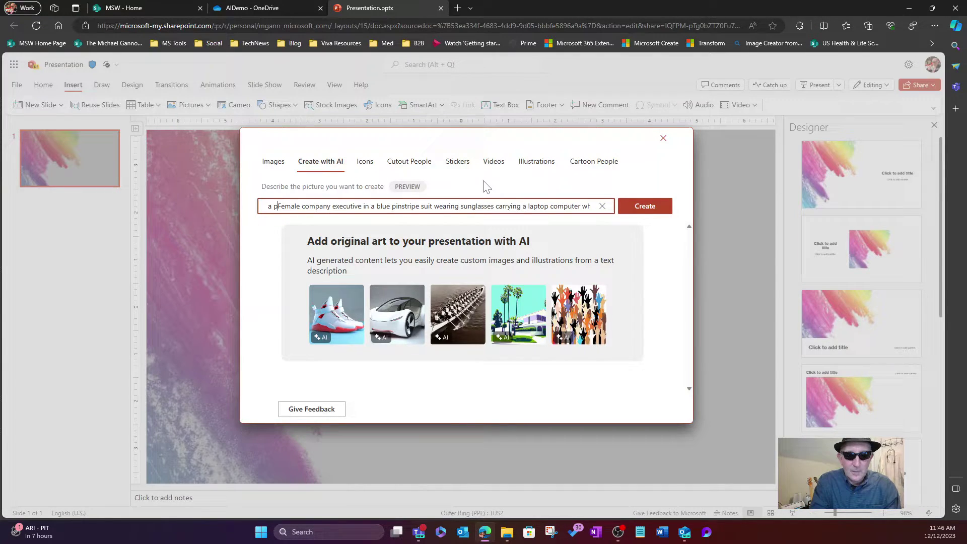
pyautogui.write('realist')
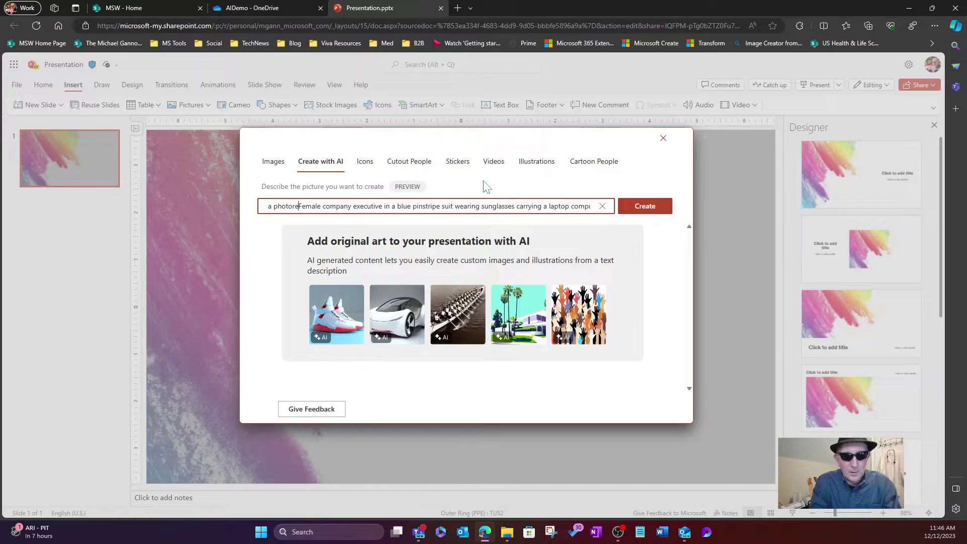
pyautogui.write('ic')
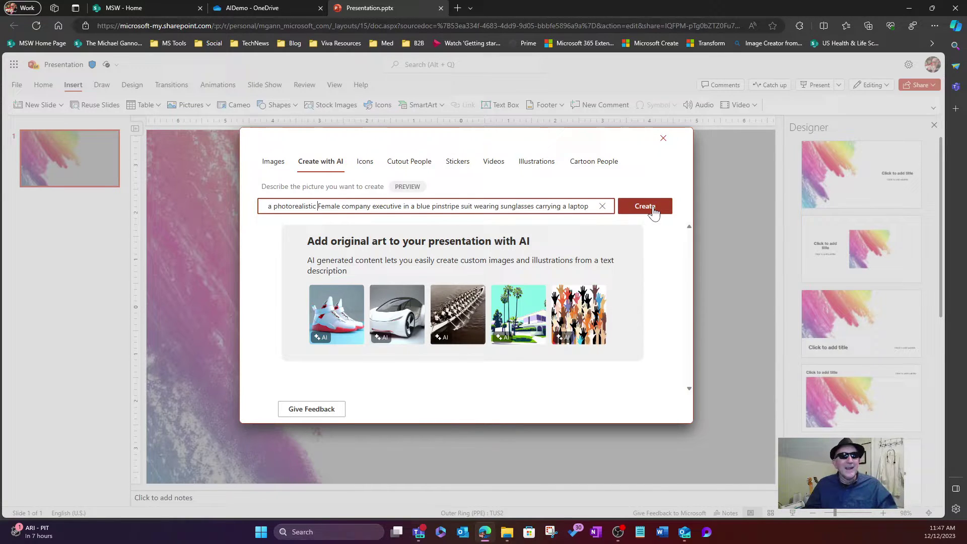
# Generate the AI pictures and insert the third one, with the dolphin and orange sun
pyautogui.click(654, 211)
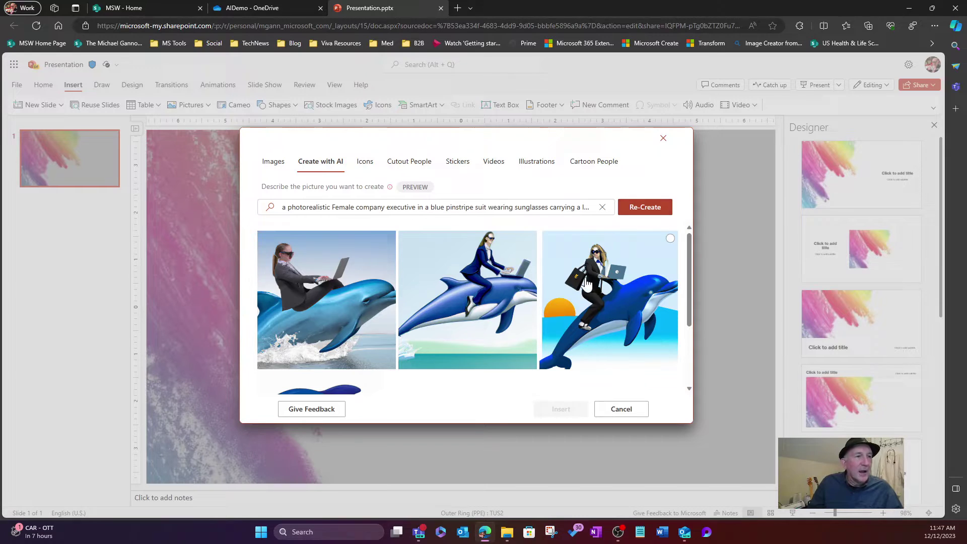
pyautogui.scroll(-2, 575, 298)
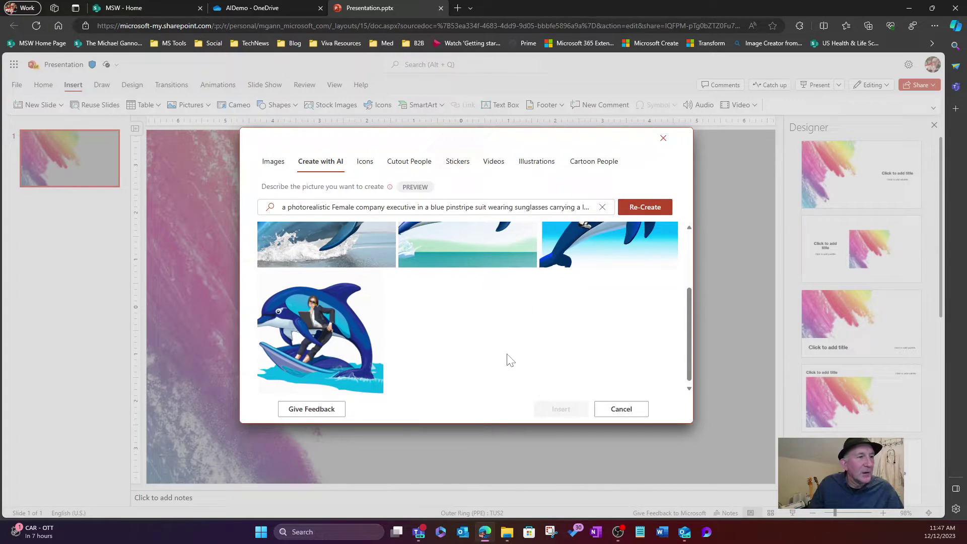
pyautogui.scroll(2, 510, 360)
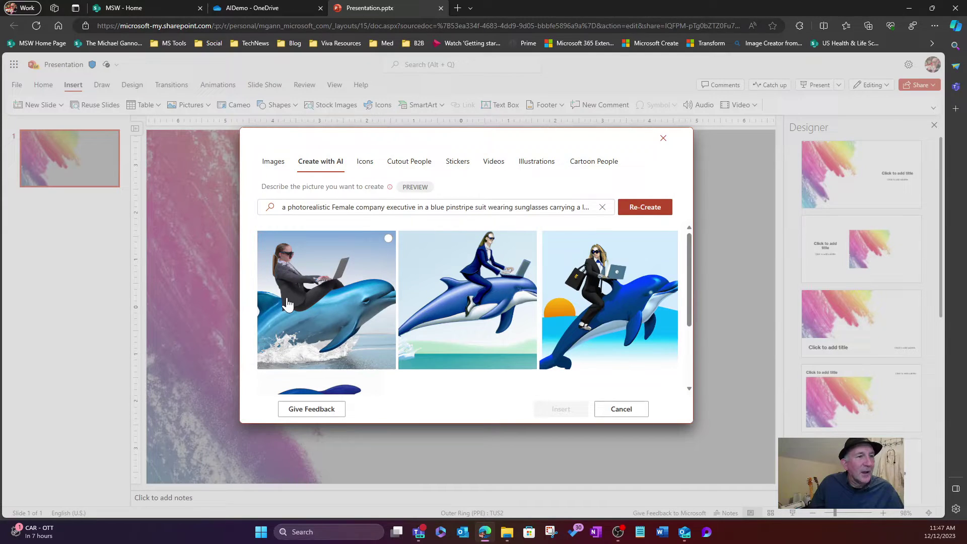
pyautogui.click(590, 298)
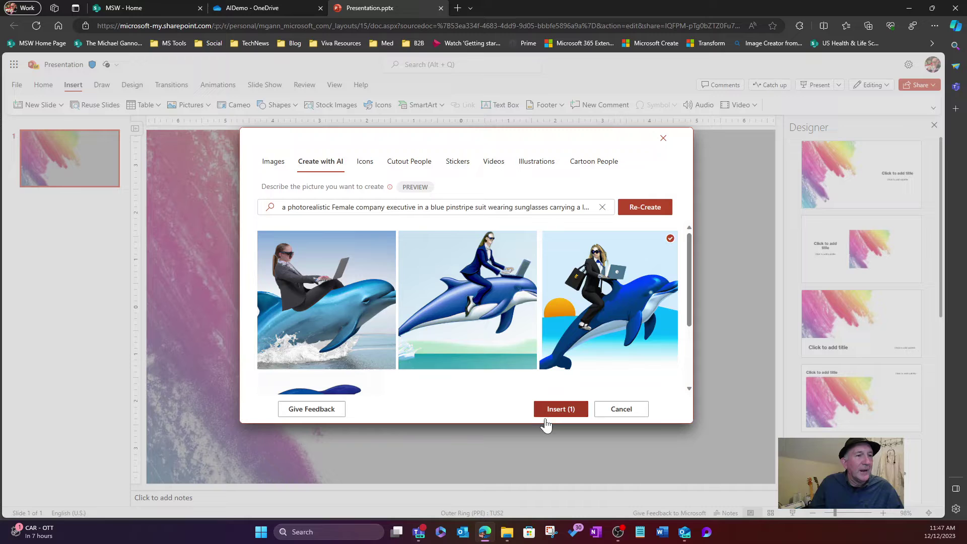
pyautogui.click(561, 409)
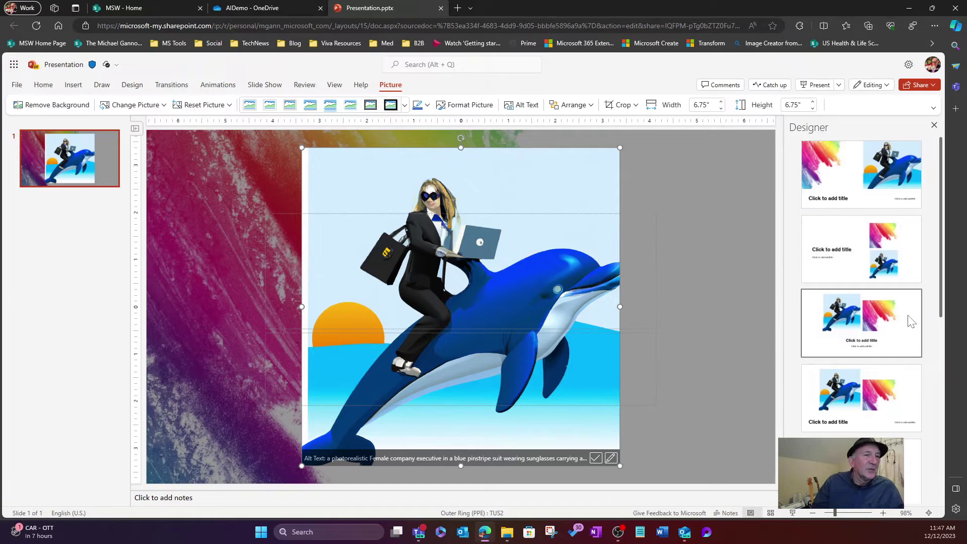
# Apply the second Designer suggestion: title and subtitle left, both pictures stacked right
pyautogui.click(897, 251)
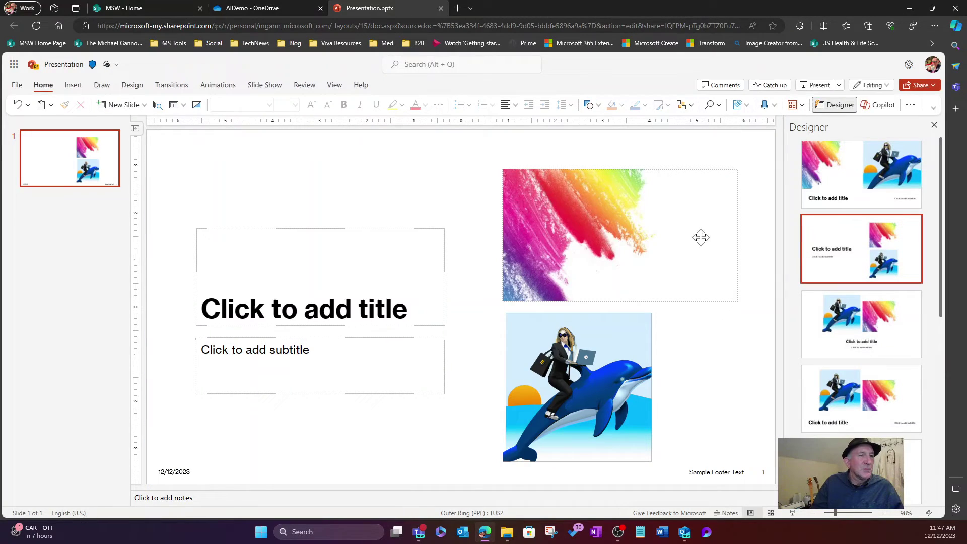